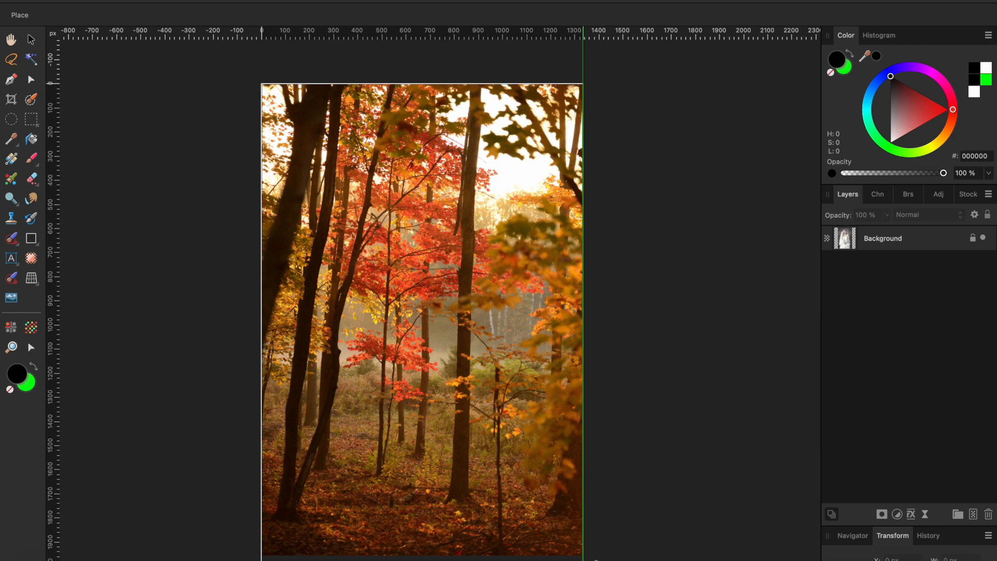
Step: Place trees-5555938.jpg from the canvas's upper-left corner at nearly full canvas size and move its layer beneath Background
left_click_drag(595, 558, 597, 557)
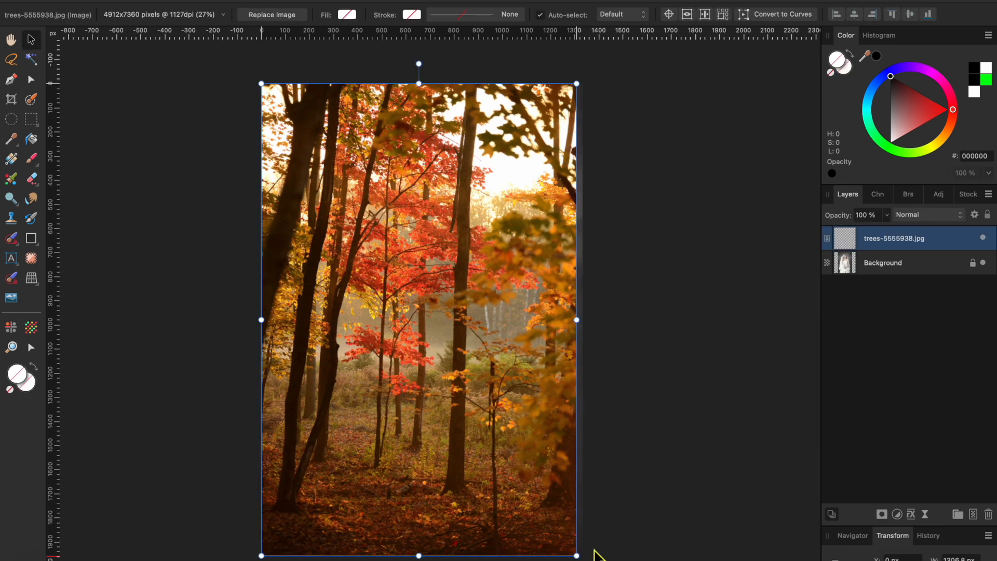
scroll(453, 372, "right", 2)
scroll(453, 373, "down", 1)
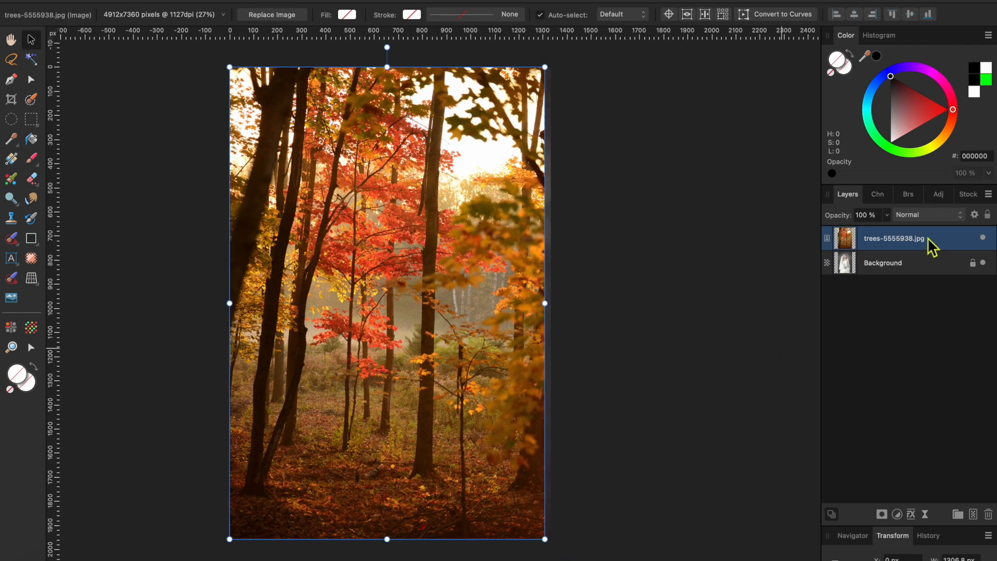
left_click_drag(933, 248, 909, 291)
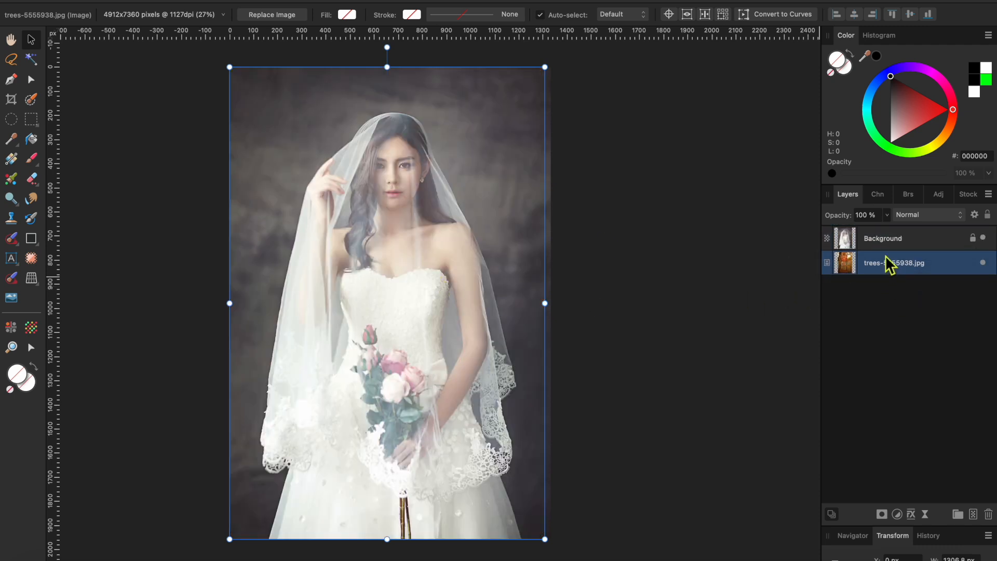
Step: Select the bride and her veil on the Background layer with the Selection Brush at a width of 157.1 px
left_click(884, 246)
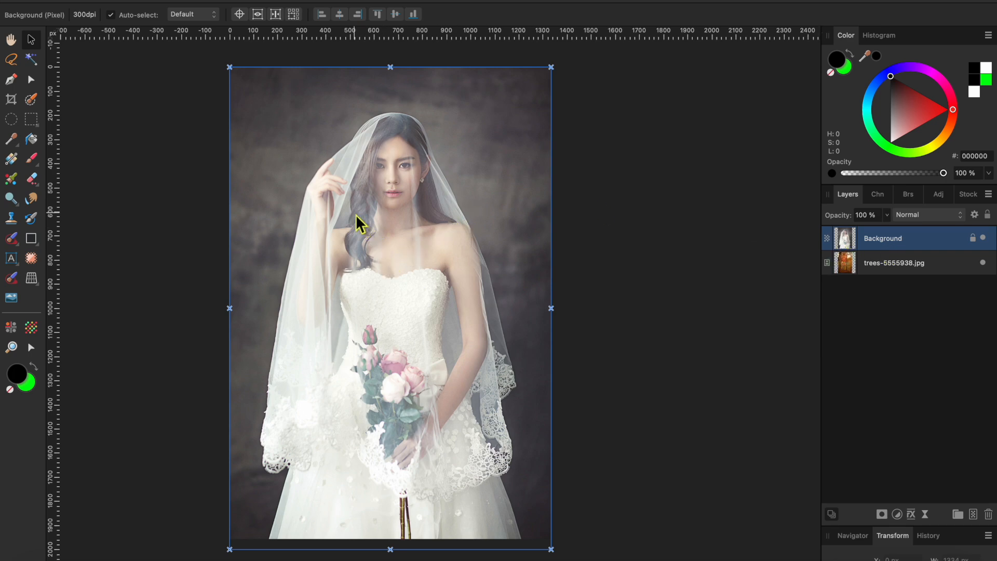
left_click(31, 99)
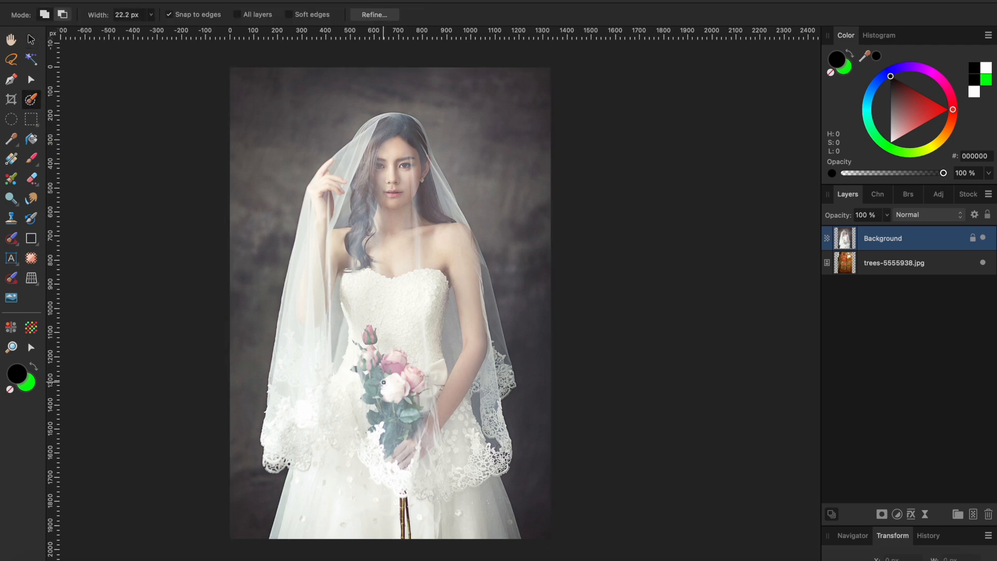
key("bracketright")
key("bracketright")
key("bracketright")
key("bracketright")
key("bracketright")
key("bracketright")
mouse_move(332, 514)
left_mouse_down()
mouse_move(477, 528)
mouse_move(455, 492)
mouse_move(447, 418)
mouse_move(475, 450)
mouse_move(425, 370)
mouse_move(351, 390)
mouse_move(328, 440)
mouse_move(336, 460)
mouse_move(323, 418)
mouse_move(334, 295)
mouse_move(383, 199)
mouse_move(426, 300)
left_mouse_up()
Step: Add the missed veil edge beside the bride's ear and hair to the selection with a 35.6 px brush
scroll(414, 214, "up", 3)
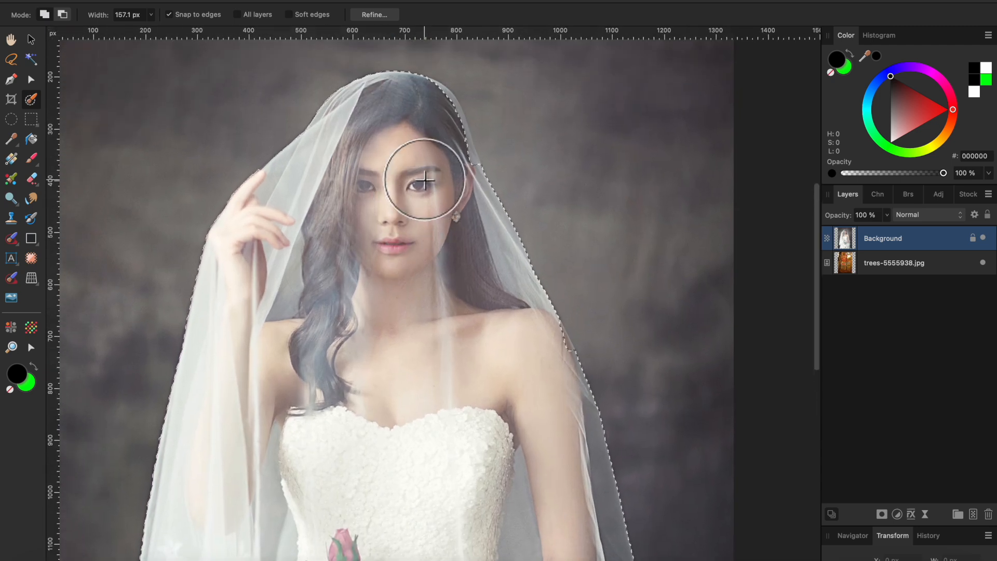
key("bracketleft")
key("bracketleft")
key("bracketleft")
key("bracketleft")
key("bracketleft")
key("bracketleft")
scroll(441, 129, "up", 3)
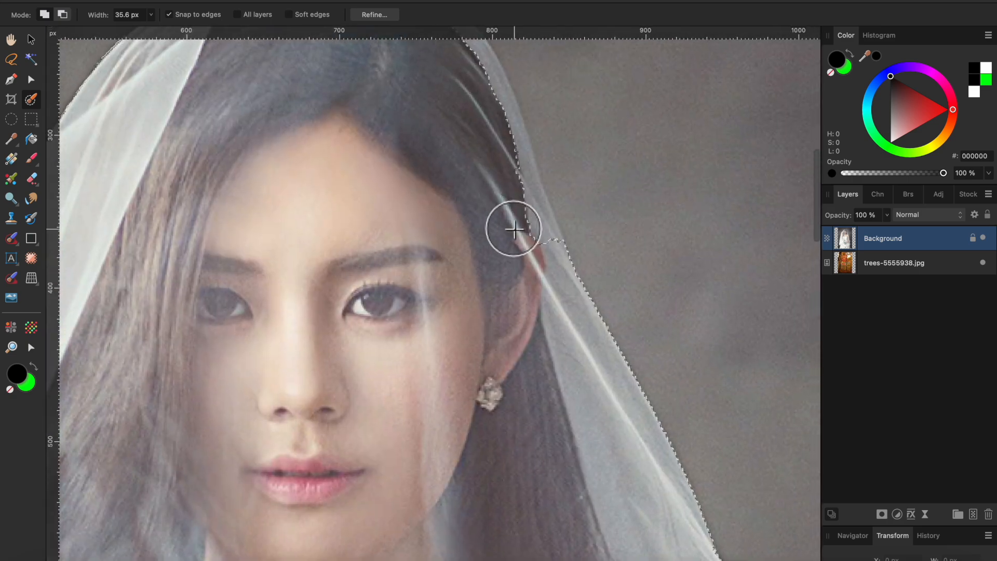
mouse_move(516, 353)
left_mouse_down()
mouse_move(465, 190)
mouse_move(429, 151)
mouse_move(339, 122)
mouse_move(394, 117)
left_mouse_up()
scroll(372, 127, "down", 3)
scroll(372, 127, "up", 1)
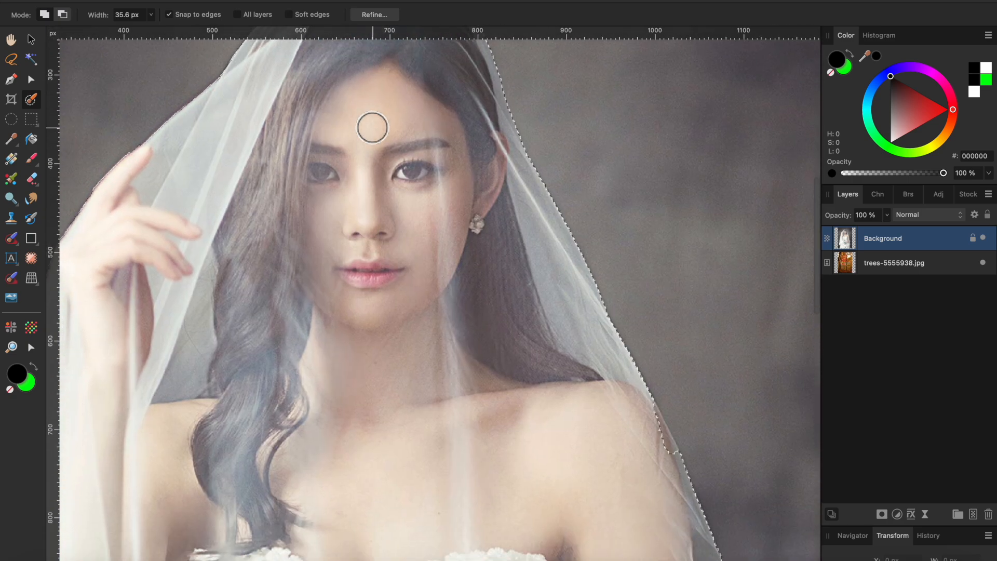
scroll(373, 127, "down", 5)
scroll(373, 128, "down", 3)
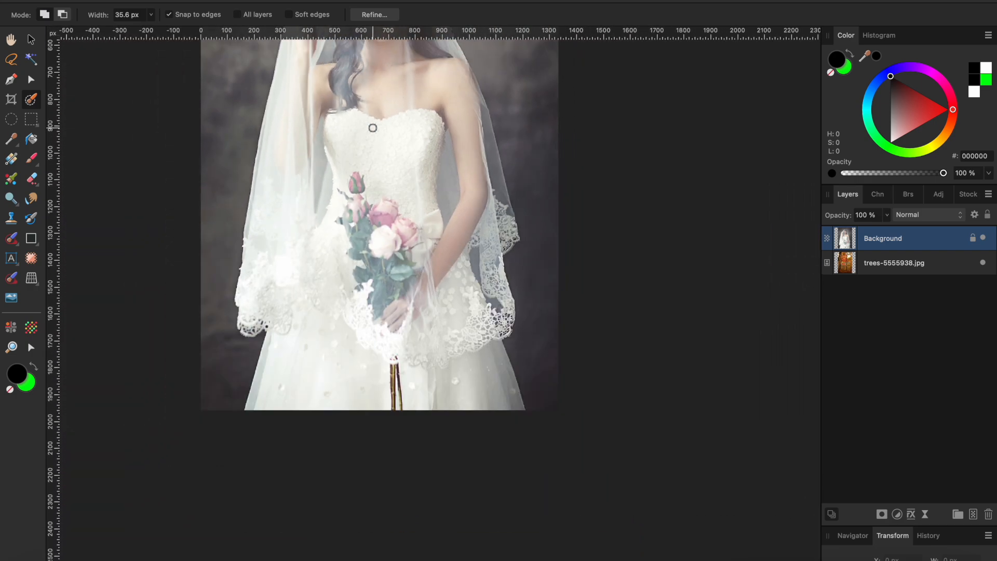
Step: Output the refined selection as a new layer with mask and move the cut-out bride about 33 px to the right
left_click(375, 15)
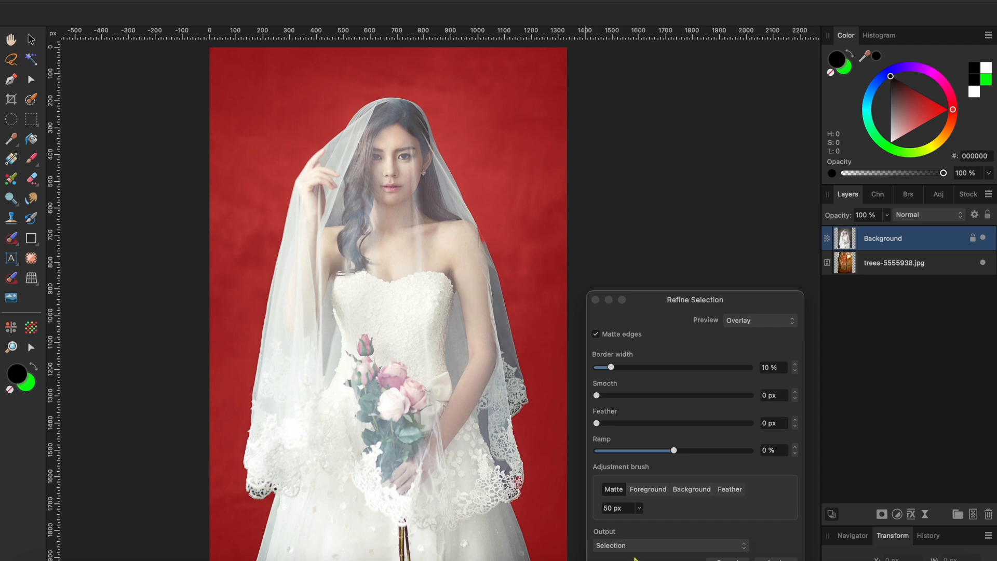
left_click(638, 547)
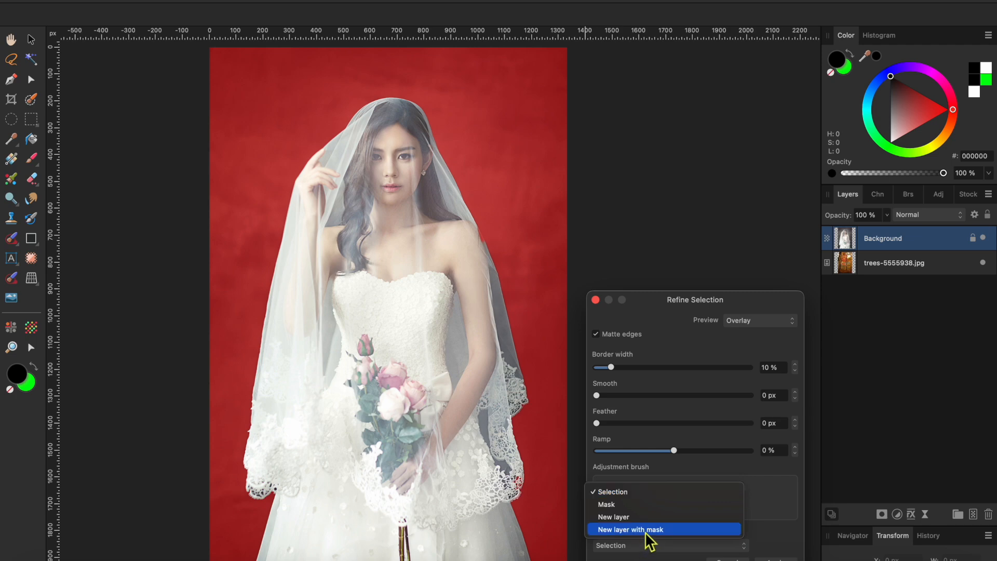
left_click(646, 530)
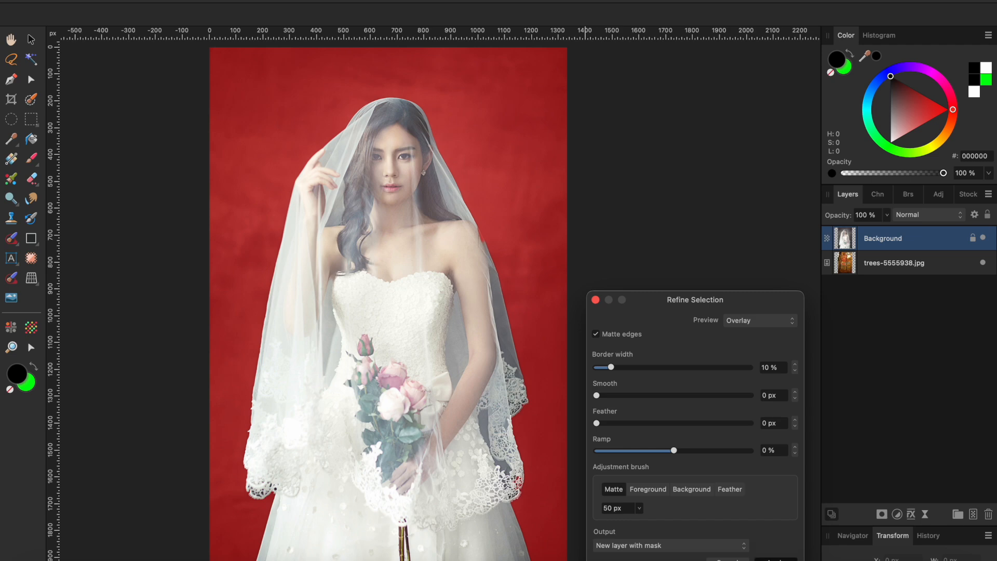
left_click(776, 560)
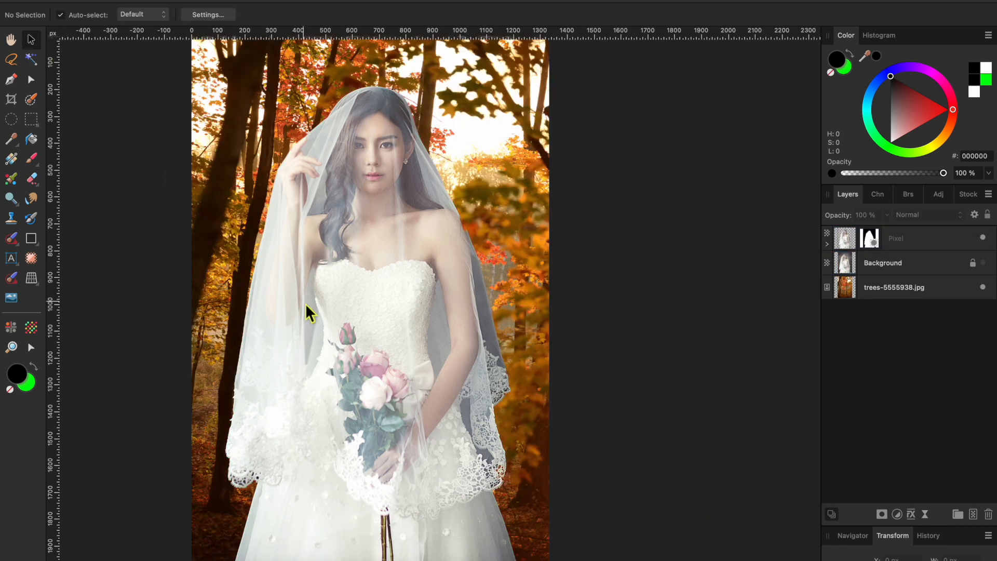
left_click_drag(329, 311, 338, 310)
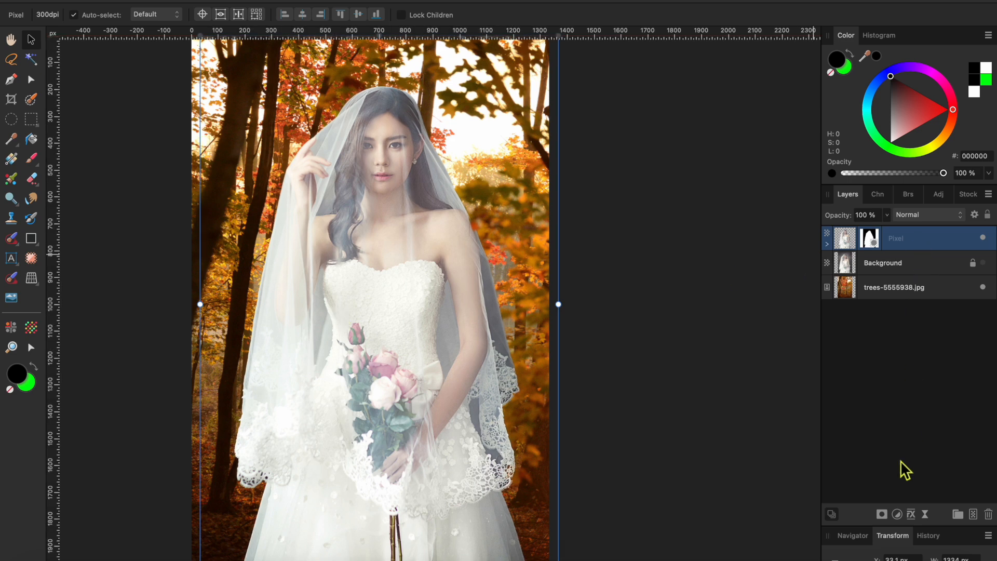
Step: Add a Brightness and Contrast adjustment nested in the bride's cut-out layer, with brightness at -38%
left_click(898, 514)
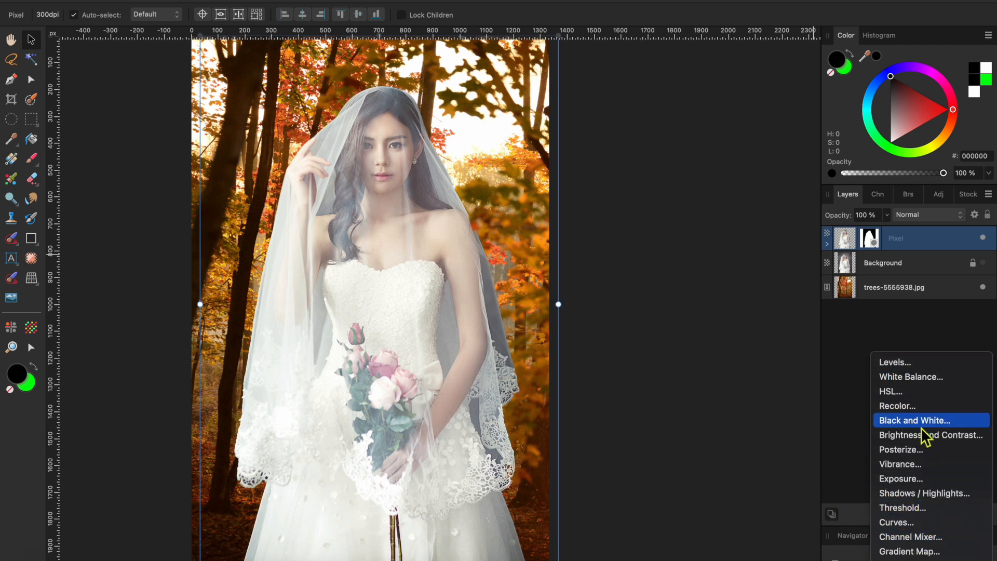
left_click(917, 439)
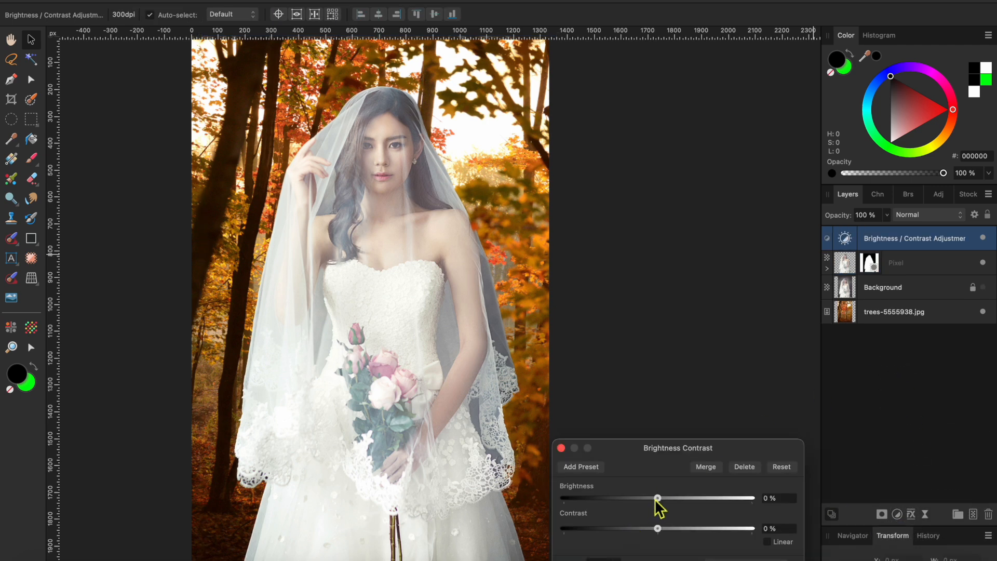
left_click_drag(919, 247, 930, 276)
left_click_drag(661, 501, 626, 513)
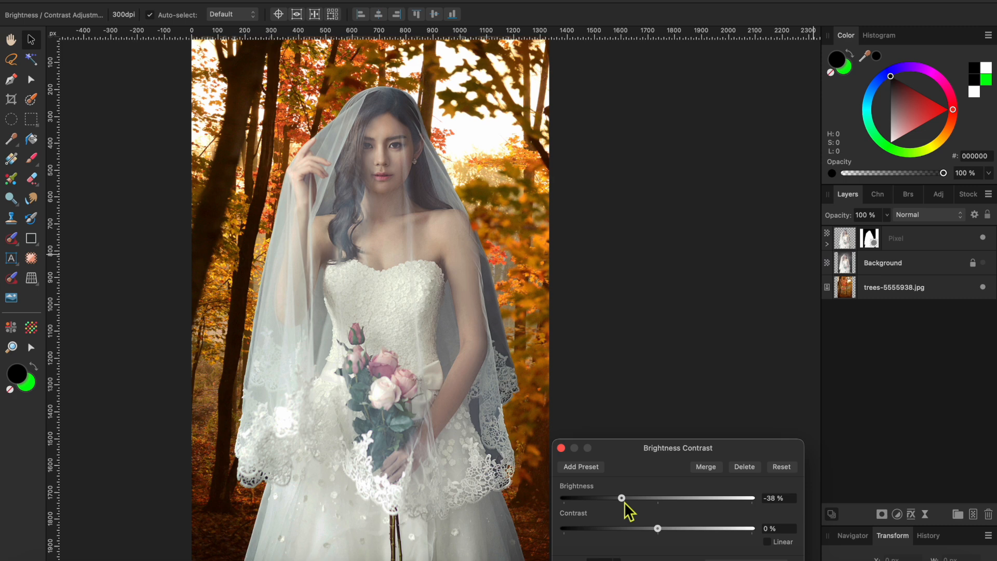
left_click(561, 448)
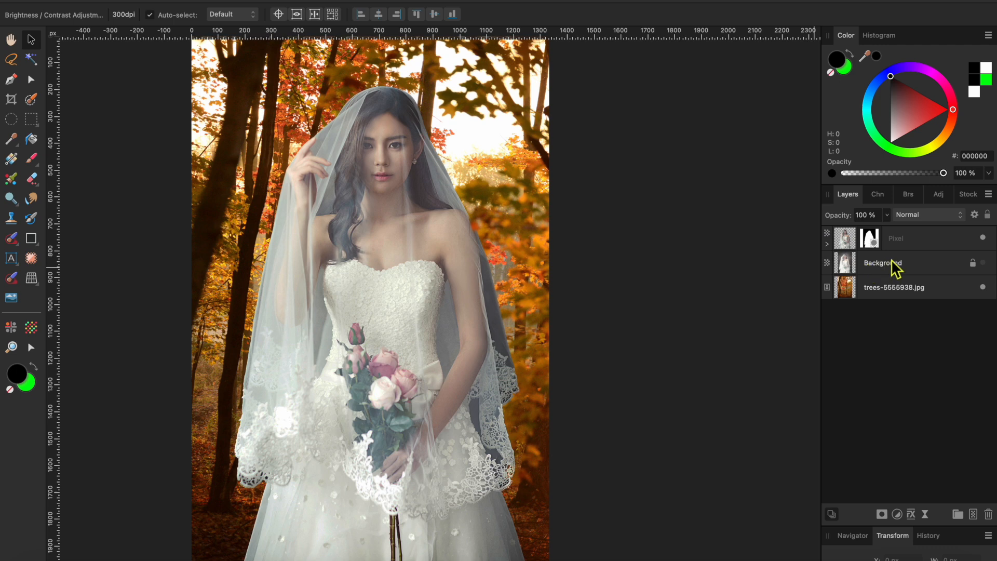
Step: Apply a live Gaussian Blur to the trees-5555938.jpg layer with a 4.9 px radius and Preserve Alpha on
left_click(905, 300)
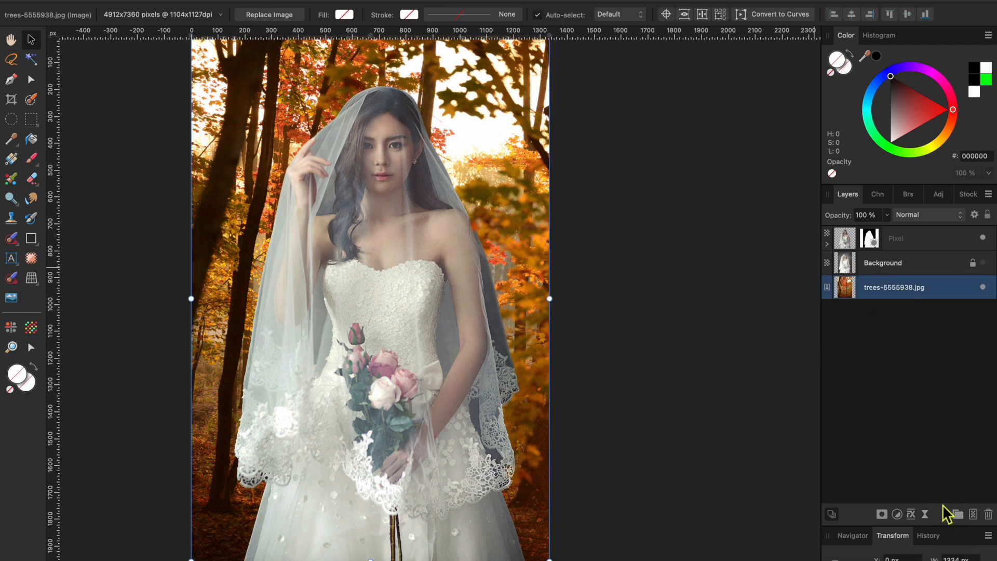
left_click(926, 515)
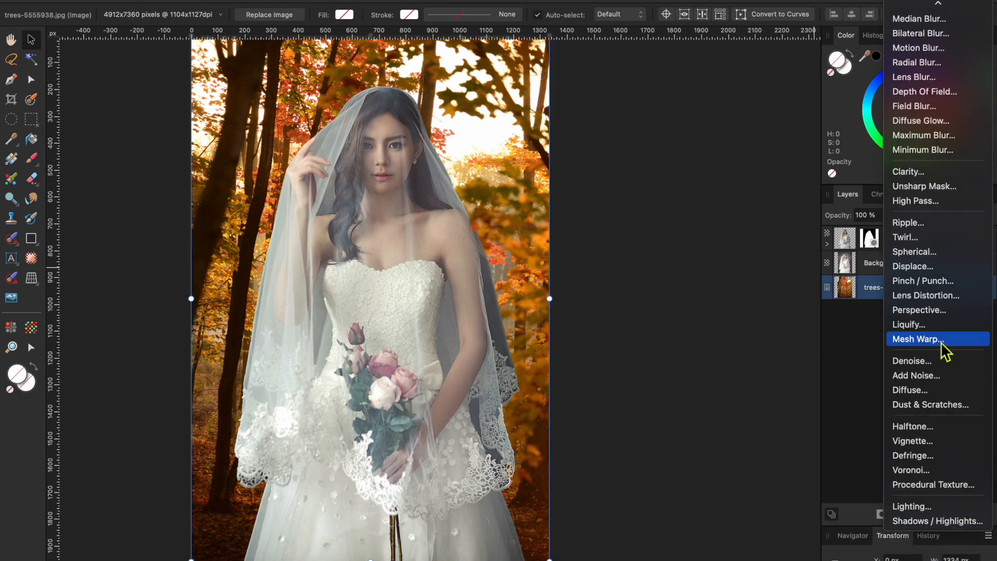
left_click(938, 7)
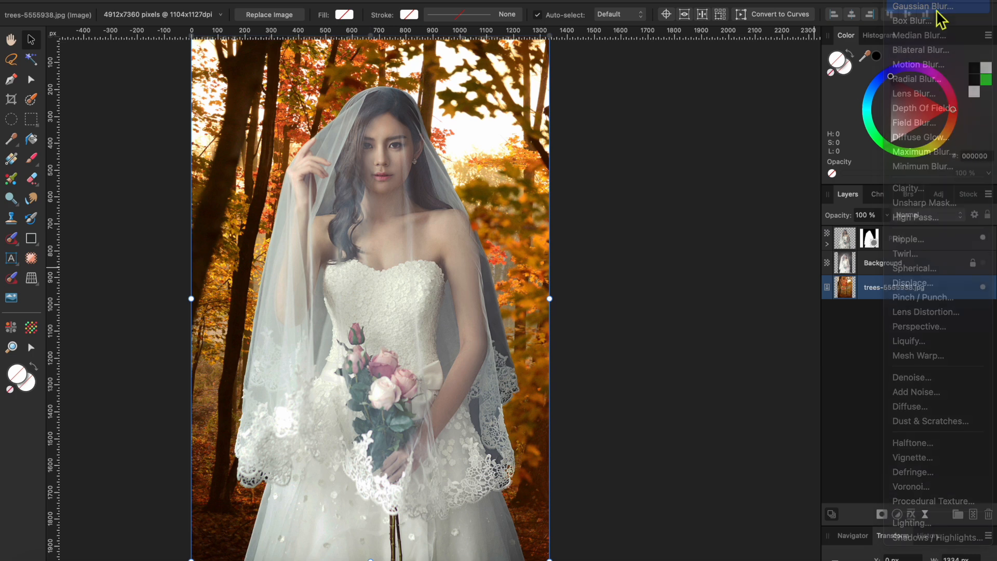
left_click_drag(600, 541, 647, 542)
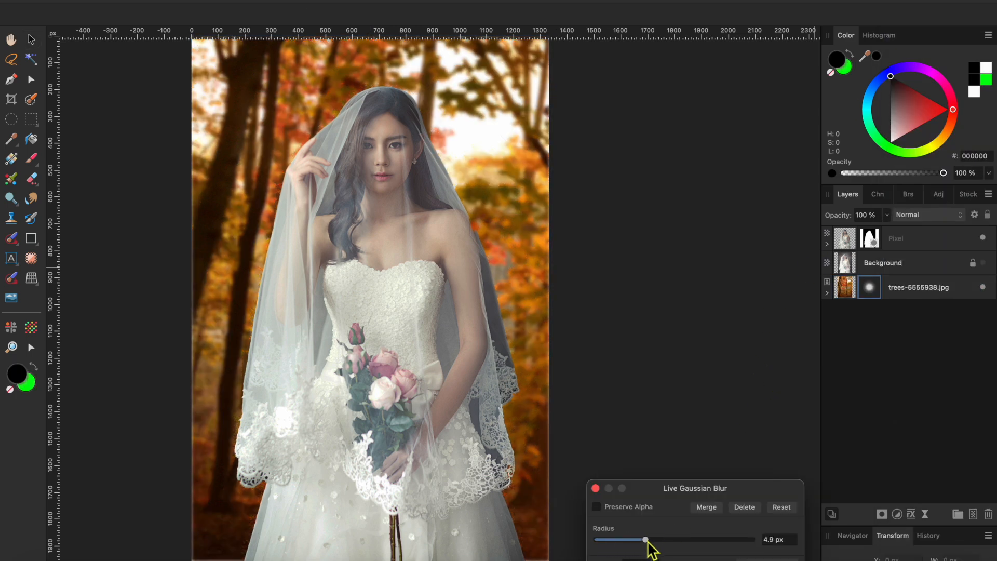
left_click(597, 507)
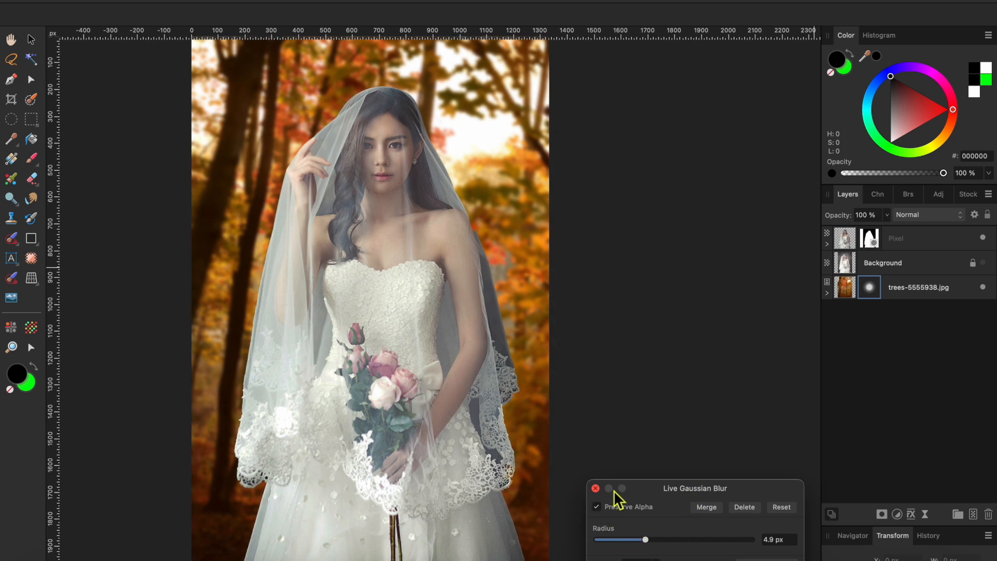
left_click(596, 489)
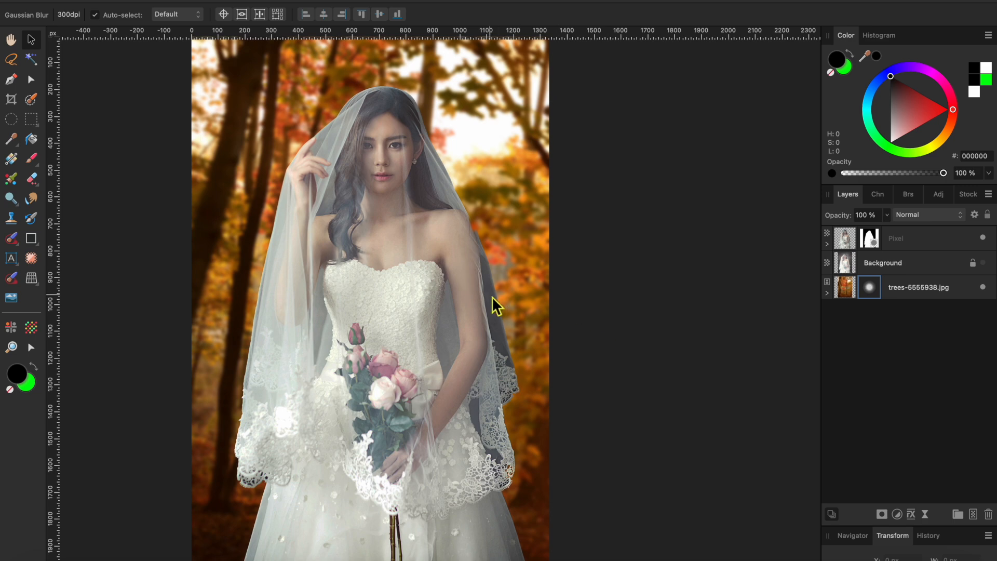
Step: Target the bride layer's mask with the Paint Brush, using Finest Spray (Tilt) from Sprays and Spatters at 42% opacity
scroll(494, 305, "up", 3)
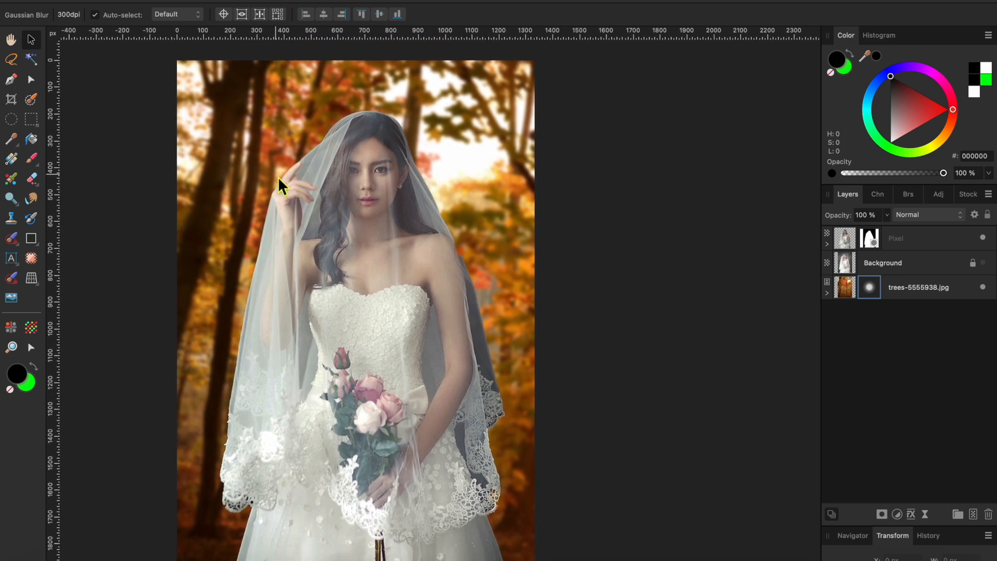
left_click(31, 158)
left_click(870, 240)
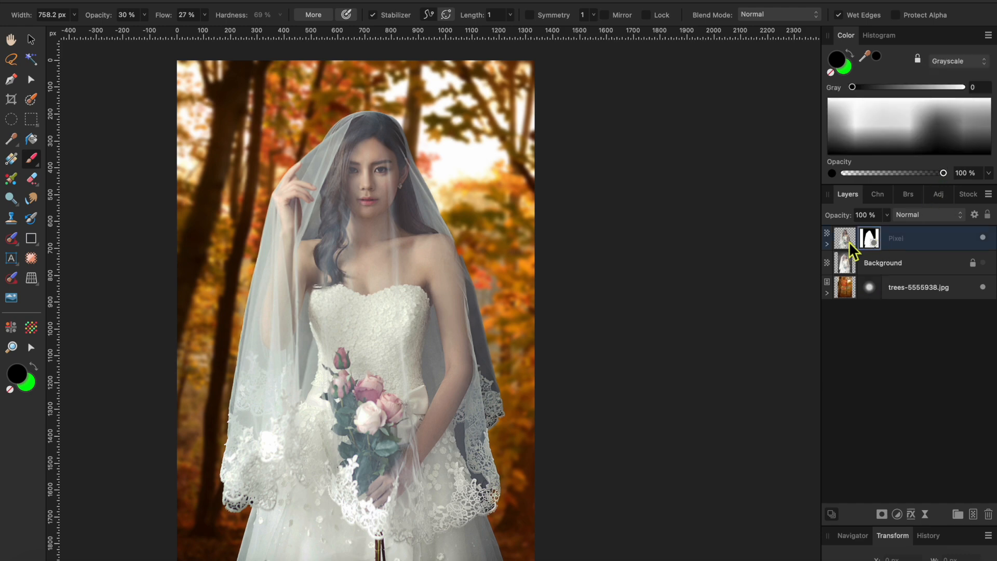
left_click(907, 196)
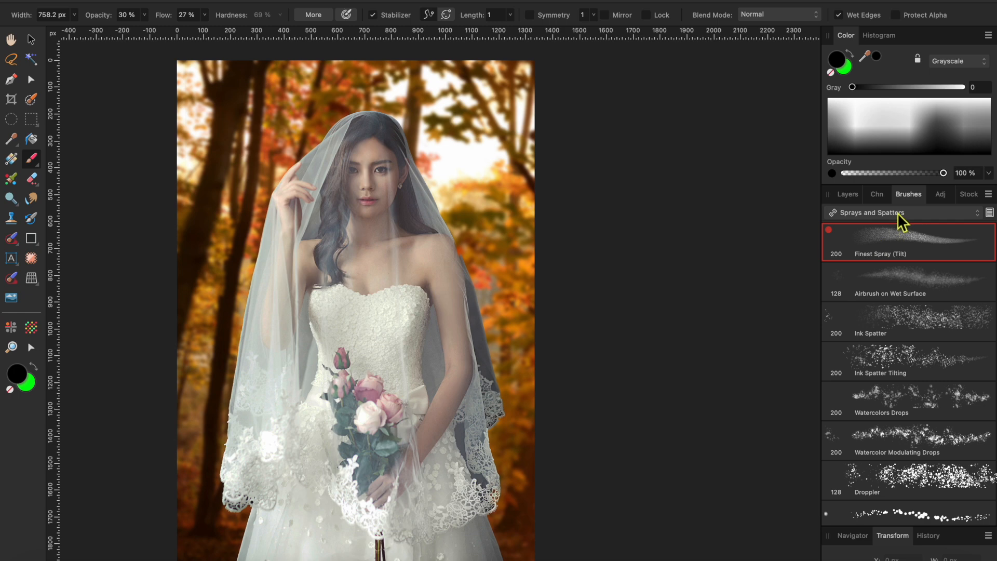
left_click(890, 218)
left_click(882, 218)
left_click(146, 19)
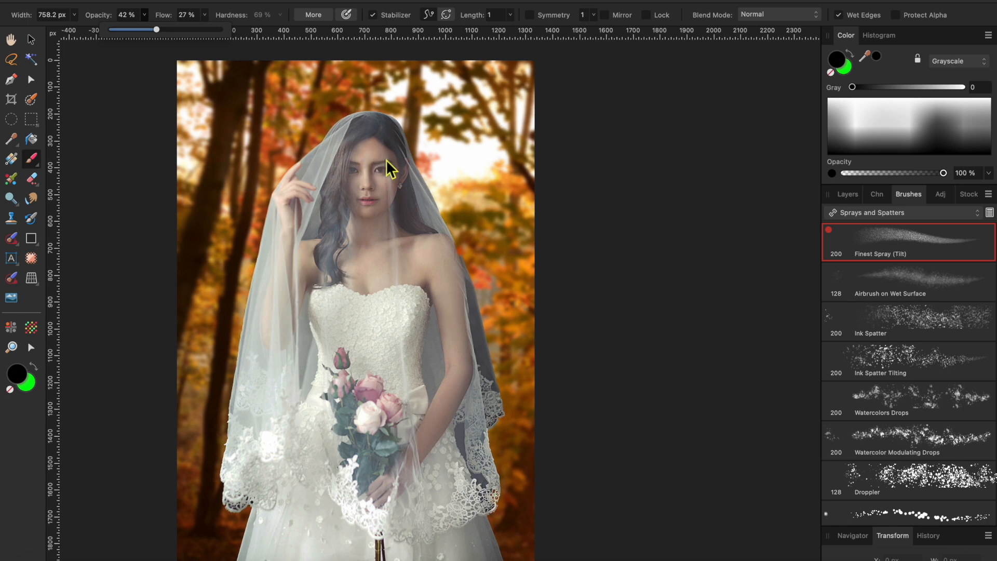
Step: Paint black on the mask over the veil between the bride's ear-side hair and its outer edge, with a 285.9 px brush
scroll(410, 203, "up", 4)
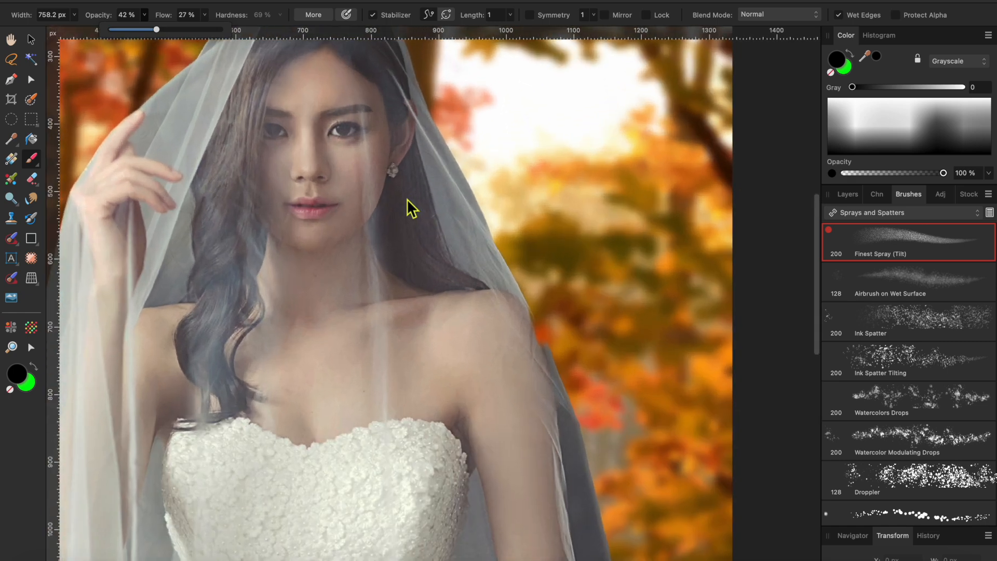
scroll(408, 201, "right", 2)
scroll(407, 201, "up", 1)
left_click(45, 130)
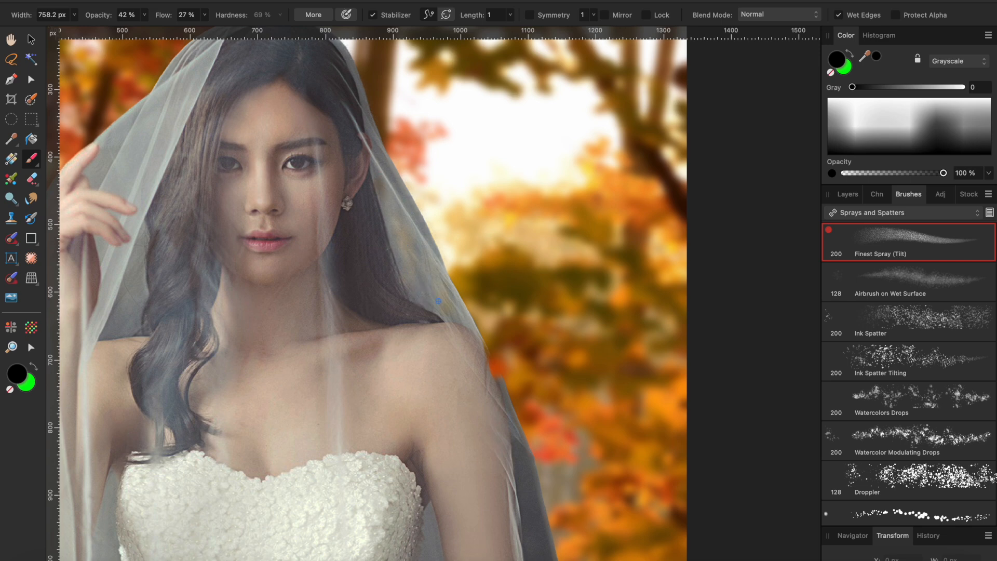
scroll(408, 260, "up", 3)
key("[")
key("[")
key("[")
key("[")
key("[")
key("[")
key("[")
key("[")
key("[")
key("[")
mouse_move(416, 291)
left_mouse_down()
mouse_move(315, 132)
mouse_move(369, 215)
mouse_move(321, 120)
mouse_move(327, 154)
mouse_move(415, 300)
mouse_move(299, 93)
mouse_move(296, 108)
mouse_move(397, 281)
left_mouse_up()
scroll(345, 173, "up", 1)
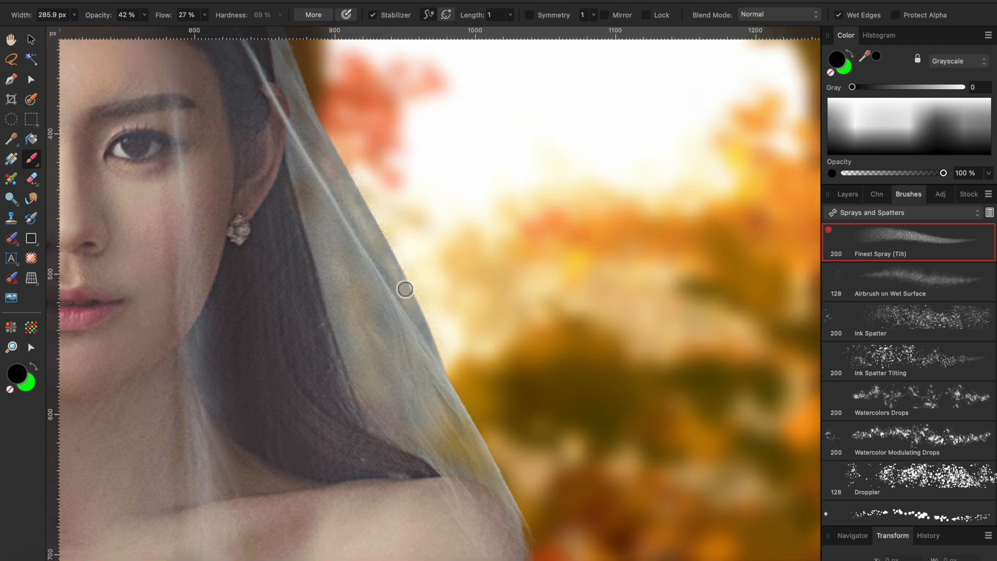
Step: Paint black on the mask over the veil gap between the bride's raised hand, long hair and shoulder
scroll(357, 312, "down", 5)
scroll(450, 418, "left", 5)
scroll(176, 431, "up", 3)
left_click_drag(179, 440, 177, 430)
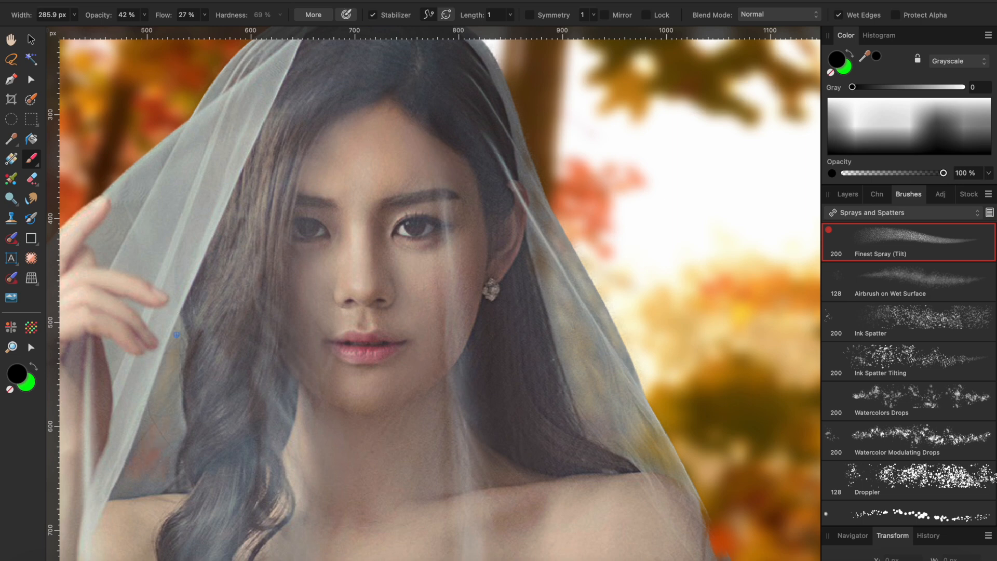
Step: Paint black on the mask over the veil folds above the raised hand, with a 760.6 px brush at 24% opacity
key("bracketright")
key("bracketright")
key("bracketright")
key("bracketright")
key("bracketright")
key("bracketright")
key("bracketright")
left_click_drag(145, 15, 122, 31)
left_click_drag(99, 233, 96, 244)
scroll(158, 230, "up", 6)
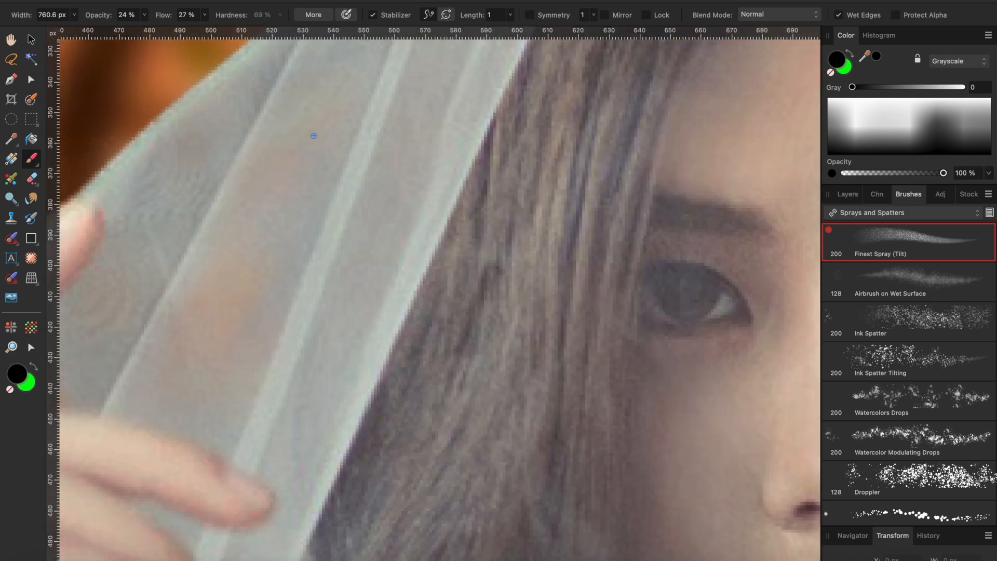
Step: Paint black on the mask over the veil gap between the bodice and the lowered arm, raising the brush opacity above 24% partway
scroll(327, 171, "left", 5)
scroll(244, 304, "down", 8)
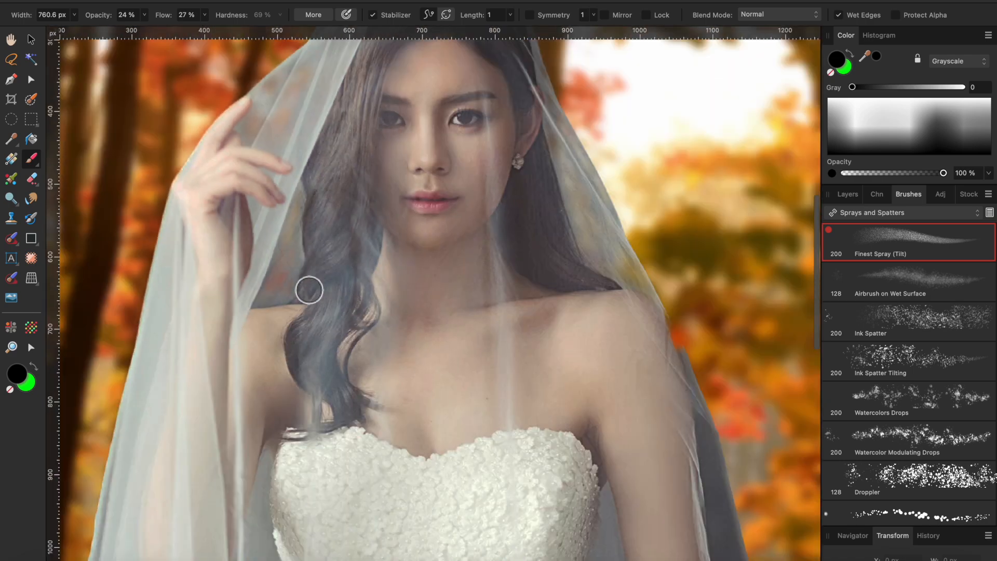
scroll(307, 289, "down", 6)
scroll(430, 358, "right", 2)
scroll(430, 358, "up", 5)
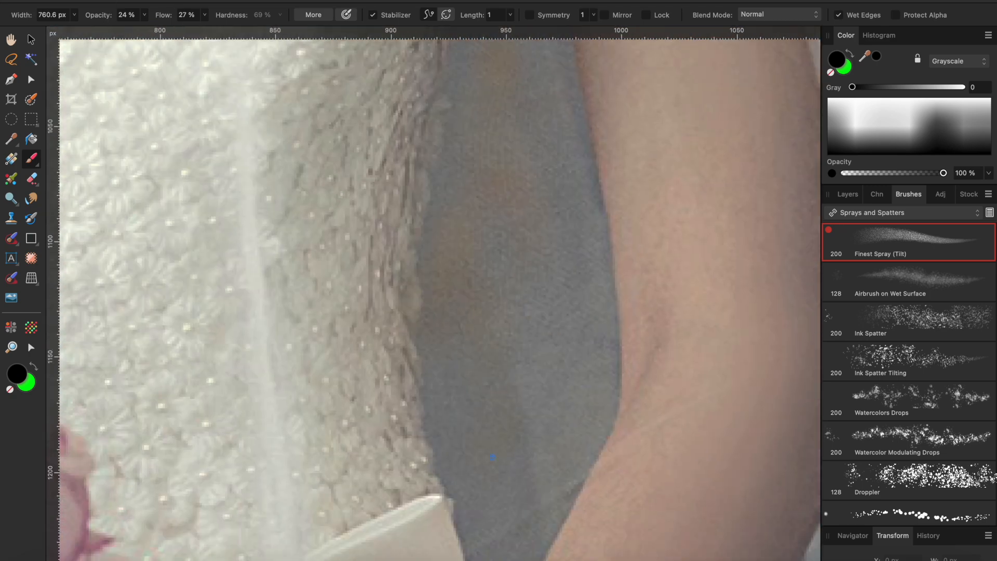
left_click_drag(492, 457, 465, 145)
scroll(465, 145, "down", 4)
left_click_drag(144, 14, 162, 35)
mouse_move(511, 246)
left_mouse_down()
mouse_move(490, 266)
mouse_move(514, 244)
left_mouse_up()
mouse_move(514, 244)
left_mouse_down()
mouse_move(485, 161)
mouse_move(499, 85)
left_mouse_up()
Step: Paint black on the mask over the outer veil strip beyond the lowered arm, raising the brush opacity to 69%
scroll(499, 85, "down", 1)
scroll(492, 264, "up", 3)
scroll(492, 264, "right", 2)
mouse_move(492, 264)
left_mouse_down()
mouse_move(504, 215)
mouse_move(473, 109)
left_mouse_up()
left_click_drag(144, 15, 172, 35)
mouse_move(535, 345)
left_mouse_down()
mouse_move(514, 344)
mouse_move(477, 163)
mouse_move(532, 344)
mouse_move(503, 299)
mouse_move(534, 370)
mouse_move(496, 210)
left_mouse_up()
Step: Paint black on the mask along the outer veil strip and around its lace beside the lowered arm, with a 337.5 px brush
key("[")
key("[")
key("[")
key("[")
key("[")
scroll(588, 395, "up", 6)
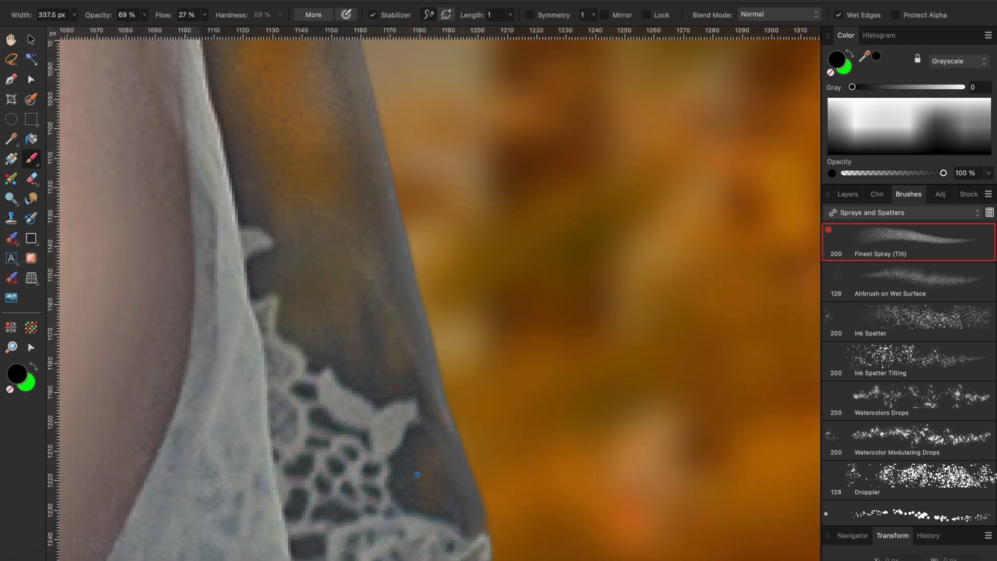
mouse_move(416, 473)
left_mouse_down()
mouse_move(431, 439)
mouse_move(362, 299)
mouse_move(269, 273)
left_mouse_up()
scroll(312, 167, "up", 3)
scroll(291, 202, "up", 10)
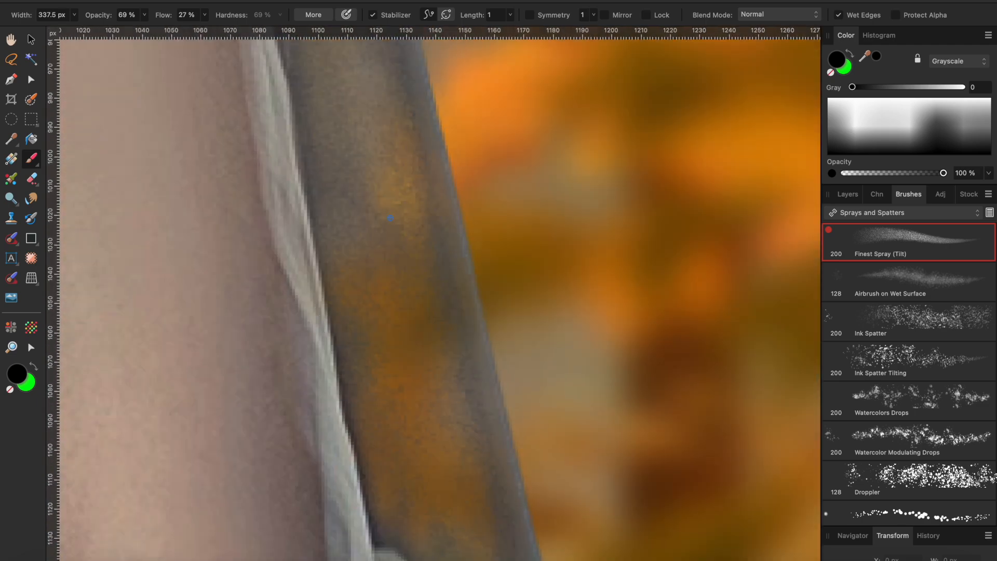
scroll(365, 337, "down", 10)
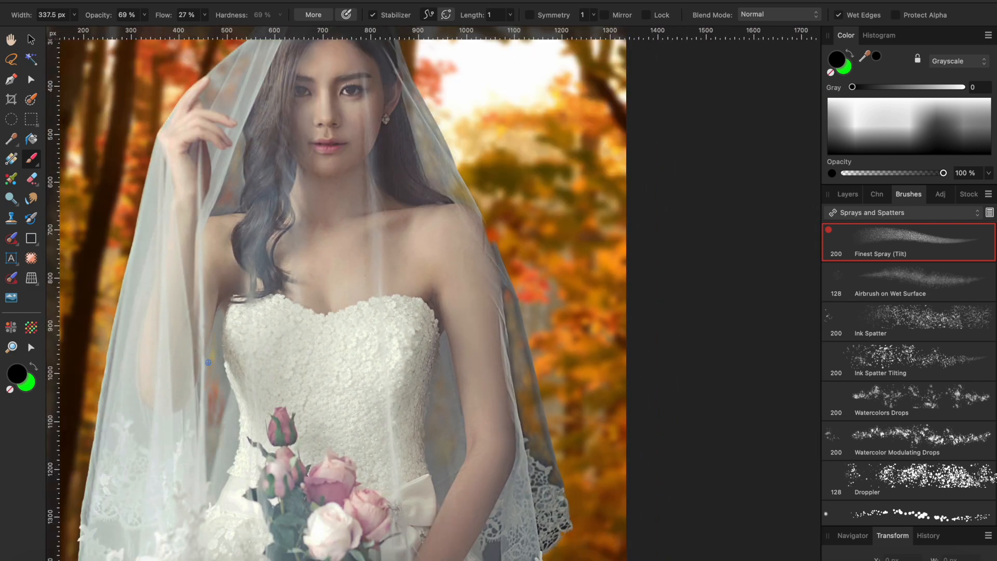
Step: Paint black on the mask over the veil hanging below the raised hand down to its lace, with an 897.7 px brush at 29% opacity
mouse_move(153, 194)
left_mouse_down()
mouse_move(128, 327)
mouse_move(145, 218)
left_mouse_up()
left_click(144, 15)
left_click_drag(145, 30, 100, 30)
left_click(106, 503)
mouse_move(129, 407)
left_mouse_down()
mouse_move(123, 340)
mouse_move(119, 453)
left_mouse_up()
left_click_drag(130, 446, 145, 274)
scroll(134, 473, "down", 3)
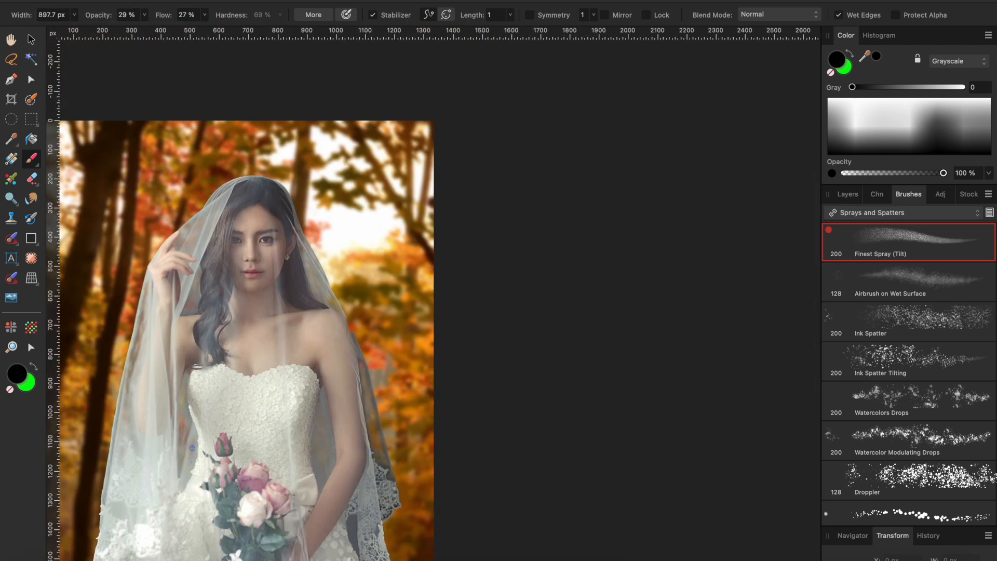
scroll(185, 448, "up", 5)
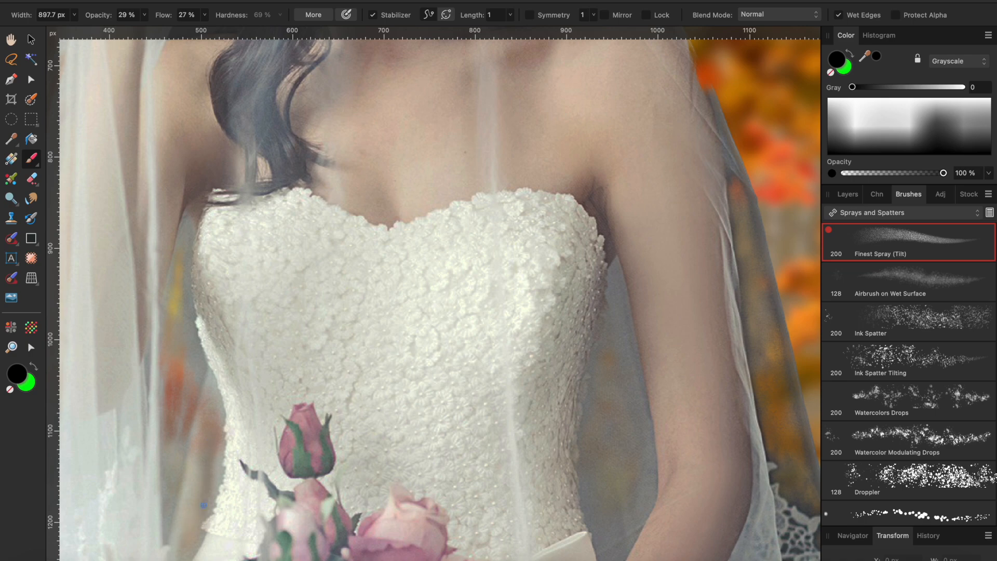
scroll(171, 468, "down", 2)
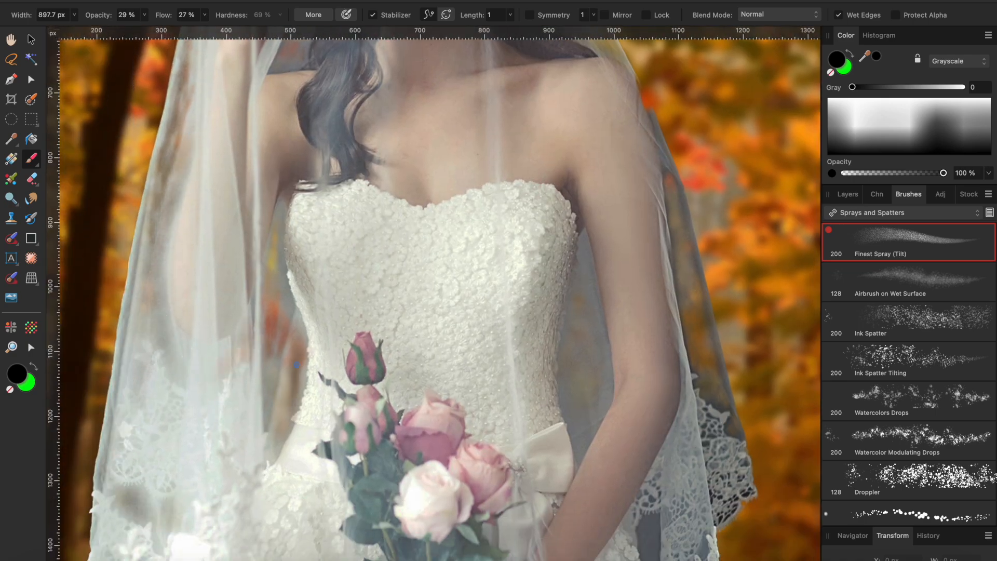
scroll(296, 365, "down", 3)
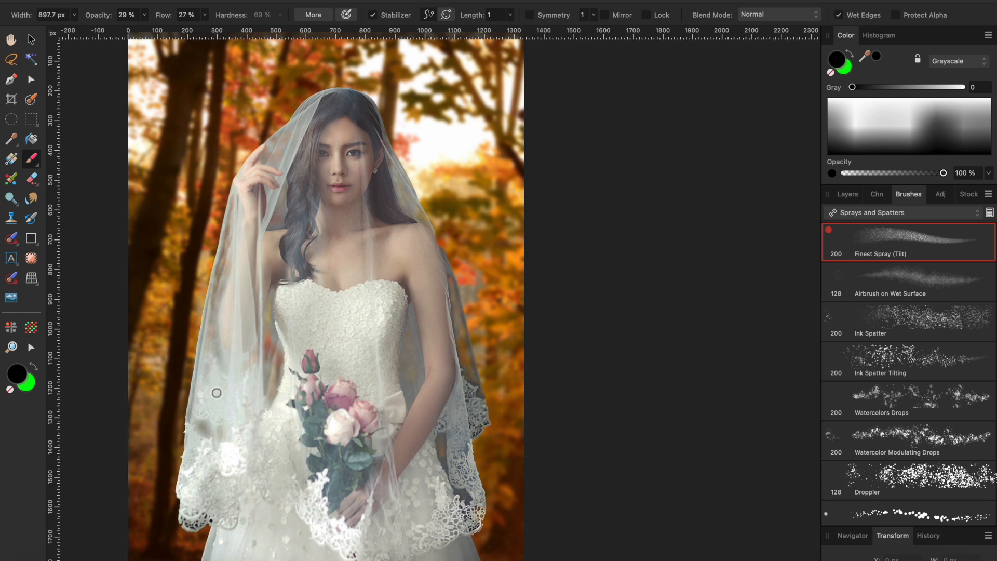